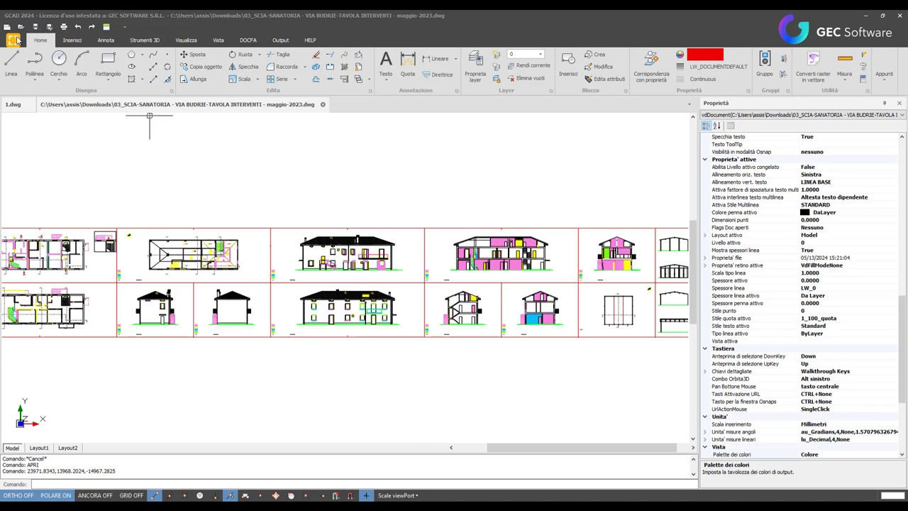
# Step: Open the application menu to reveal the Stampa print options
pyautogui.click(16, 40)
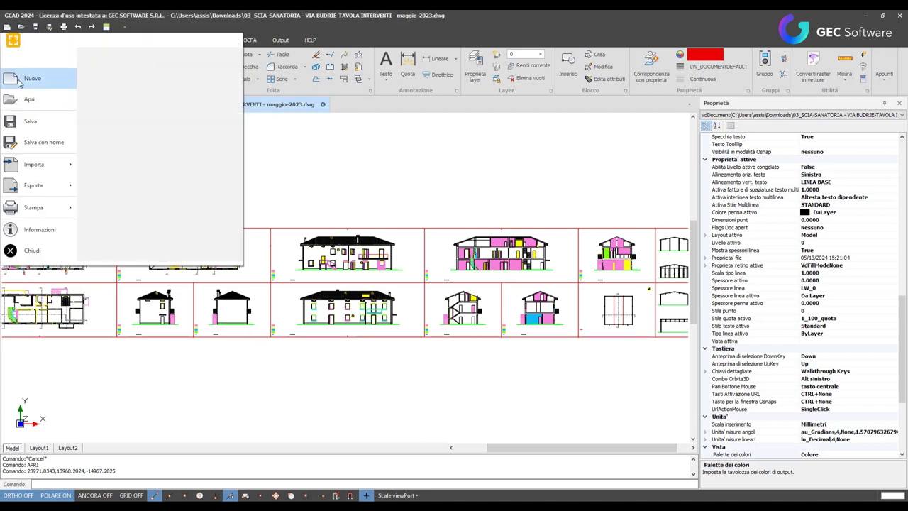
pyautogui.moveTo(33, 207)
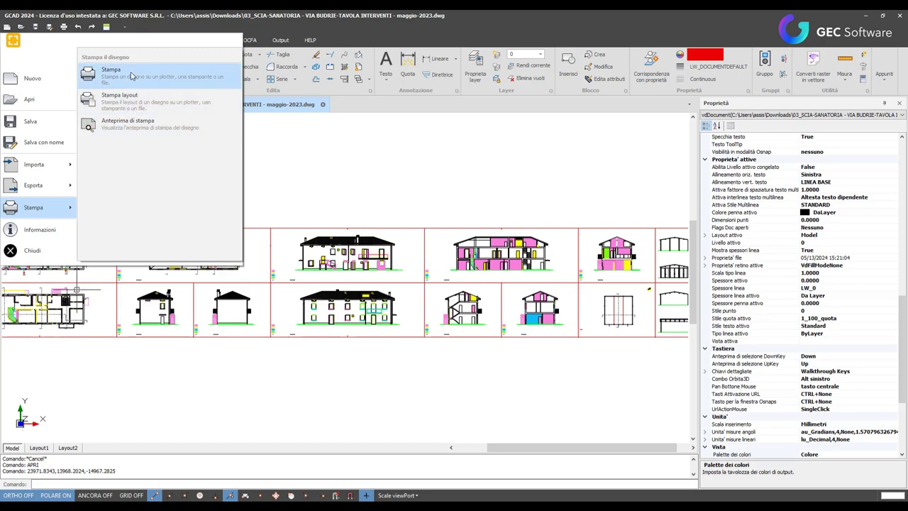
# Step: Set A3 landscape paper fitted to content, giving 1 mm to 10.062462 drawing units
pyautogui.click(131, 76)
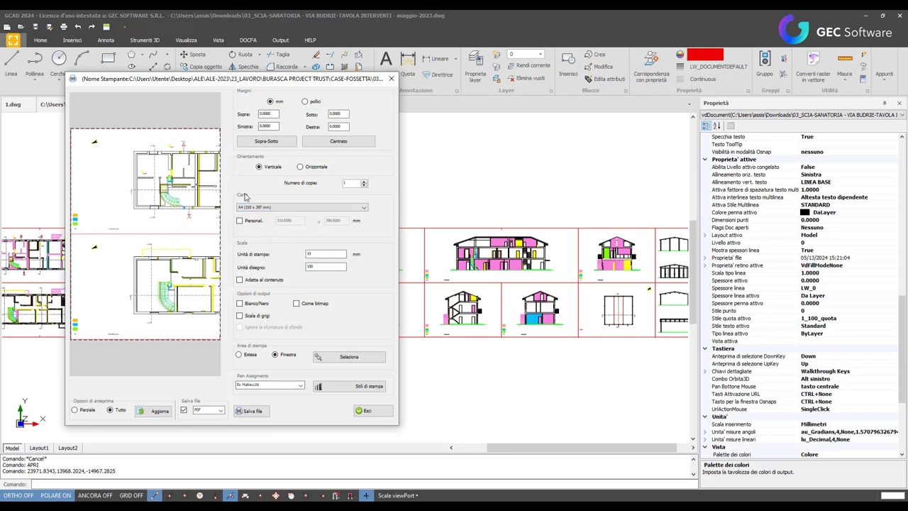
pyautogui.click(365, 209)
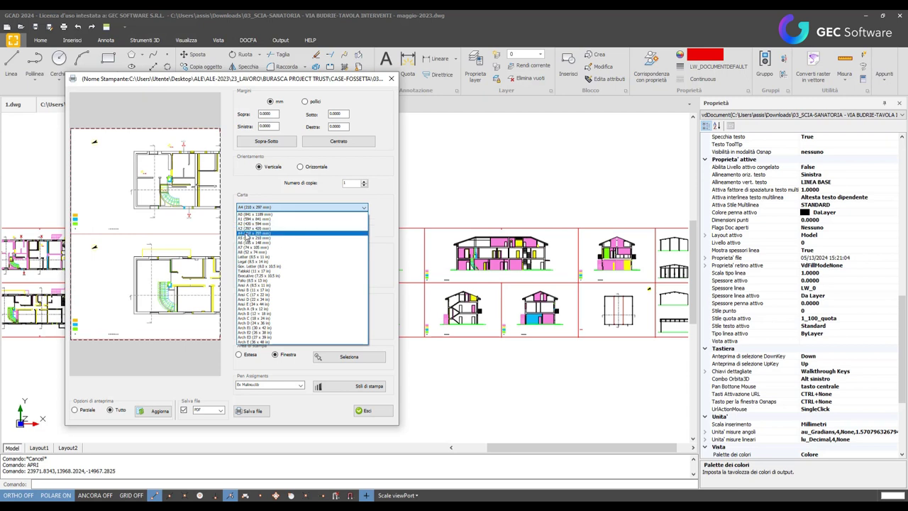
pyautogui.click(252, 228)
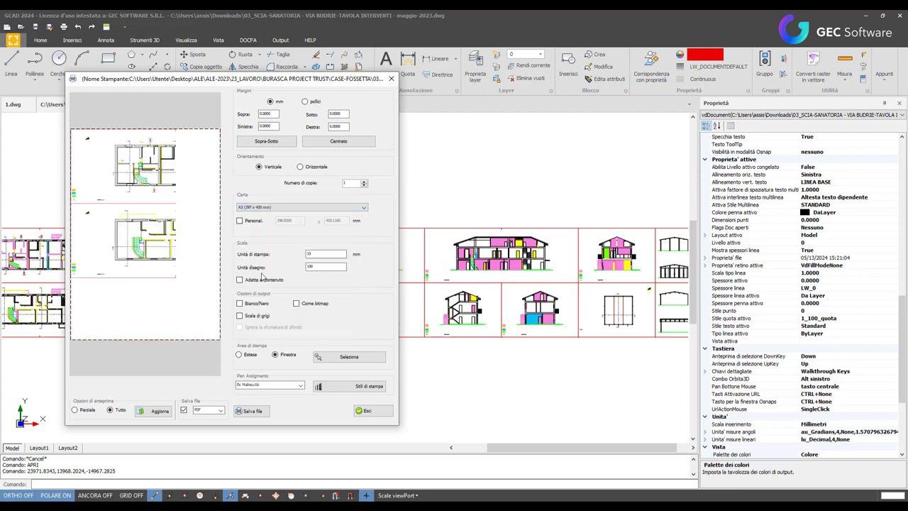
pyautogui.click(300, 166)
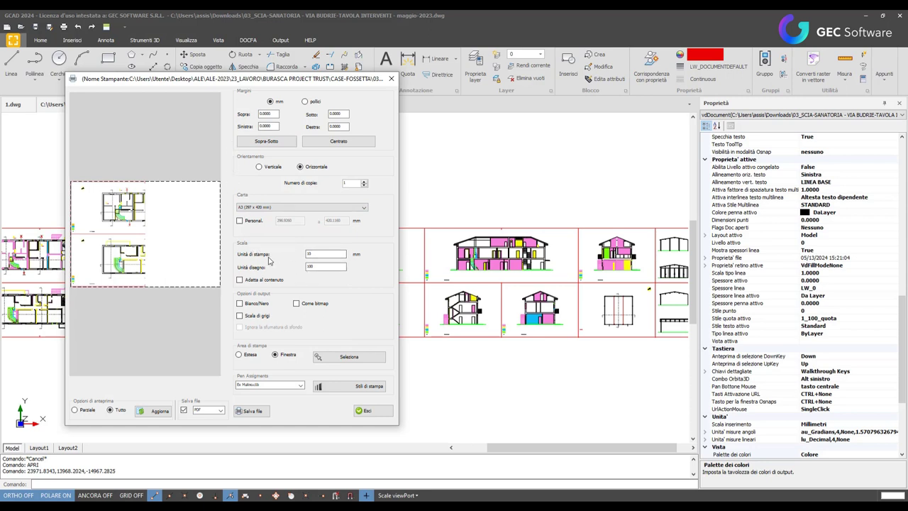
pyautogui.doubleClick(311, 268)
pyautogui.click(280, 281)
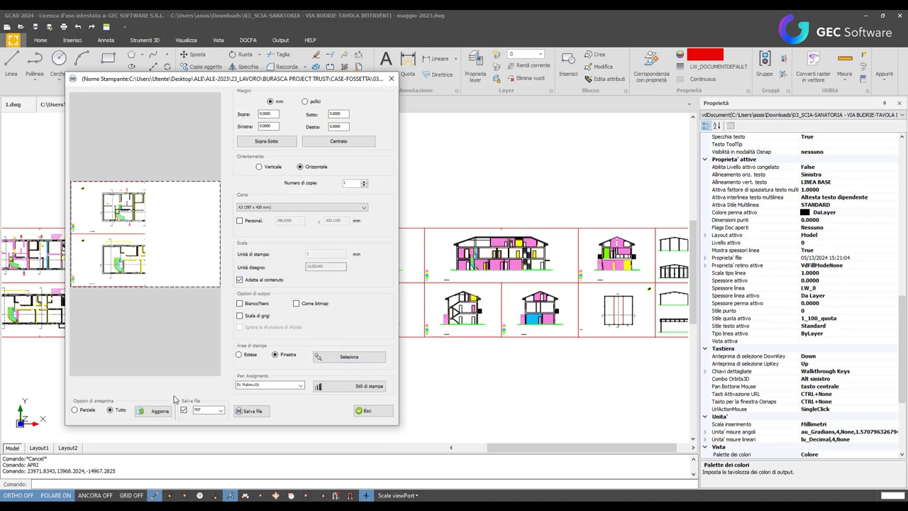
pyautogui.click(157, 411)
# Step: Turn off fitting and print a centred window around one building section (74.56 mm top margin)
pyautogui.click(247, 284)
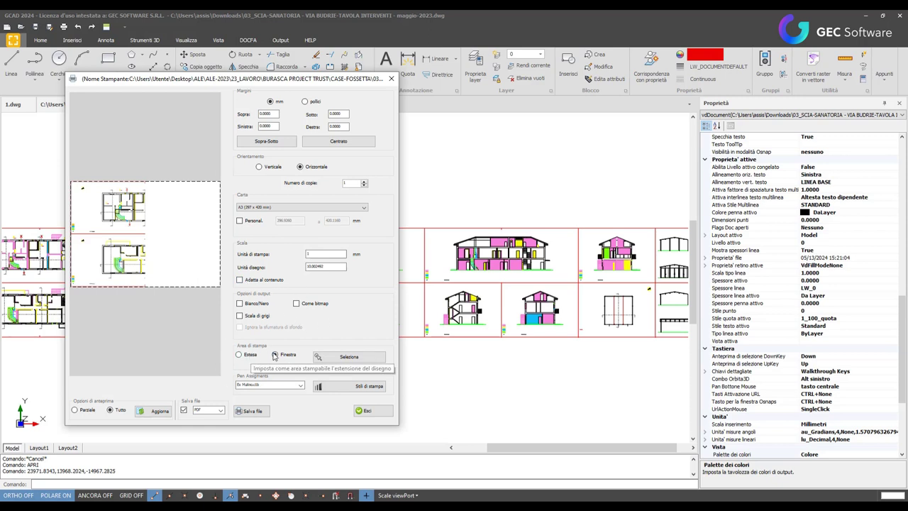
pyautogui.click(239, 354)
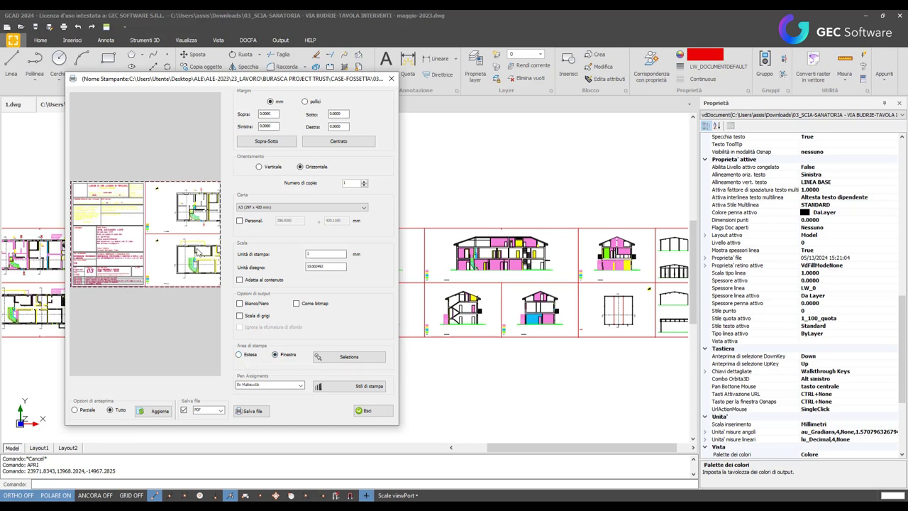
pyautogui.click(328, 357)
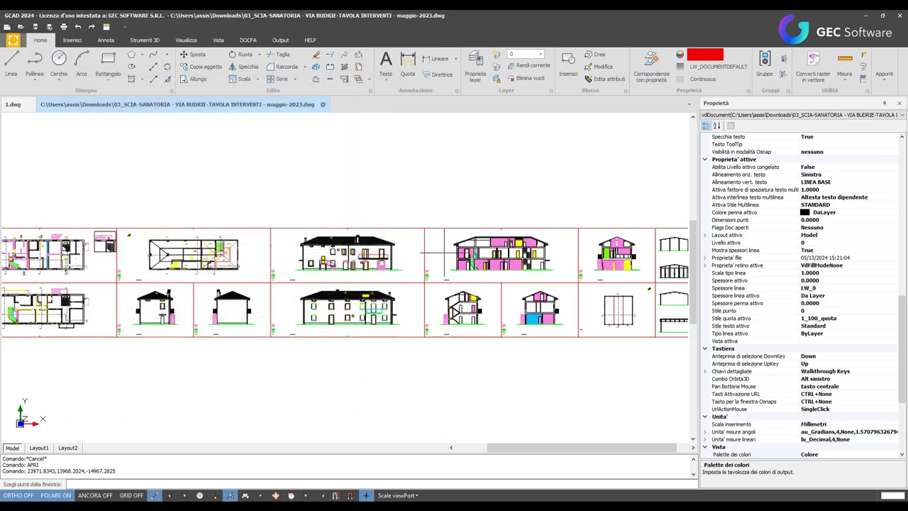
pyautogui.click(425, 228)
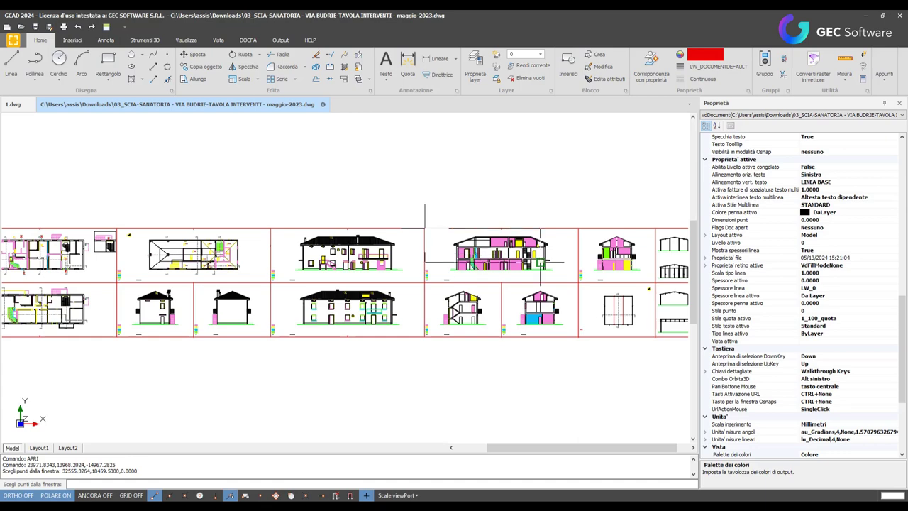
pyautogui.scroll(1, 560, 255)
pyautogui.scroll(1, 561, 253)
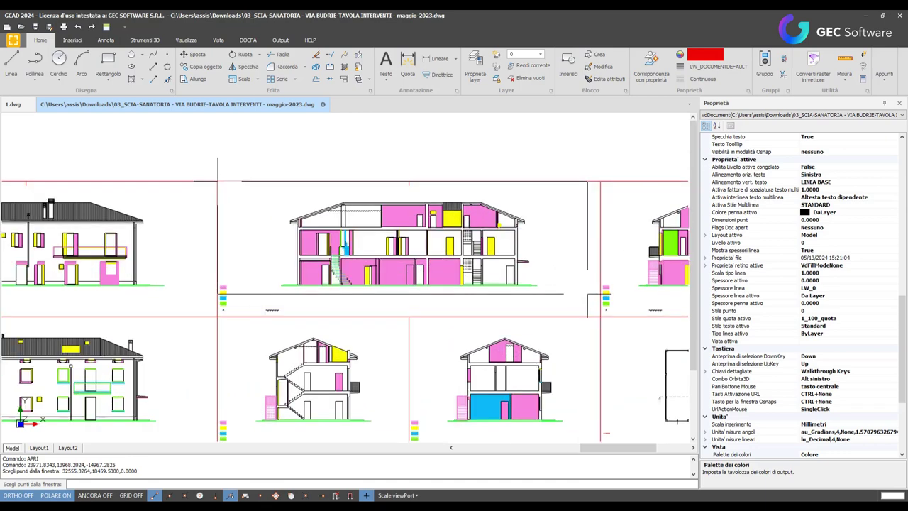
pyautogui.click(600, 317)
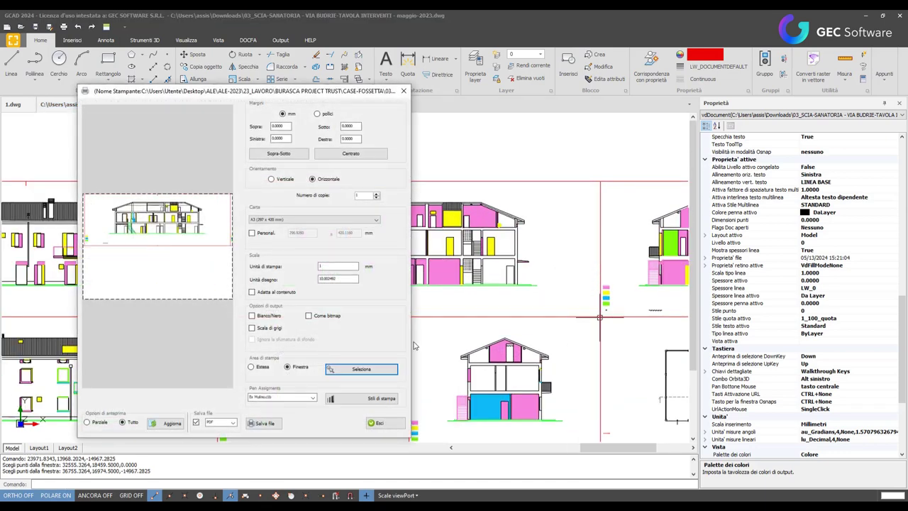
pyautogui.click(350, 154)
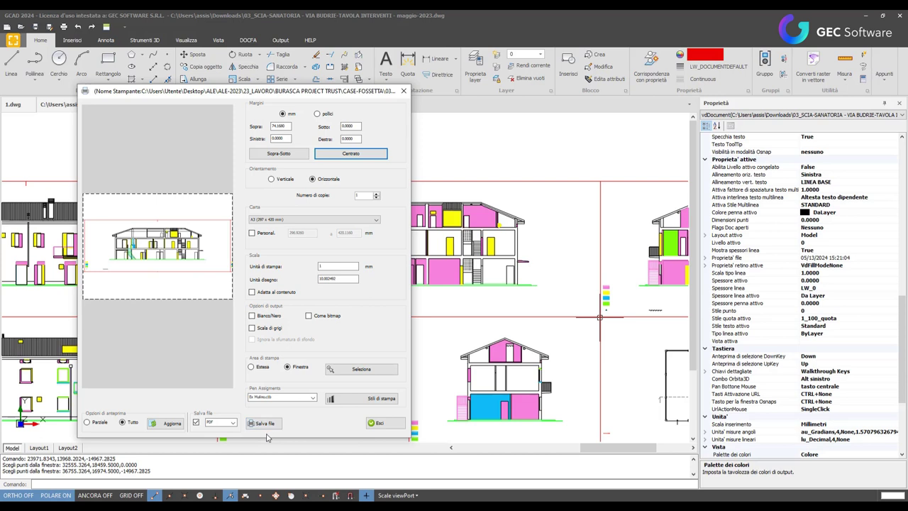
# Step: Untick Salva file so the plot goes to the printer rather than a file
pyautogui.click(233, 423)
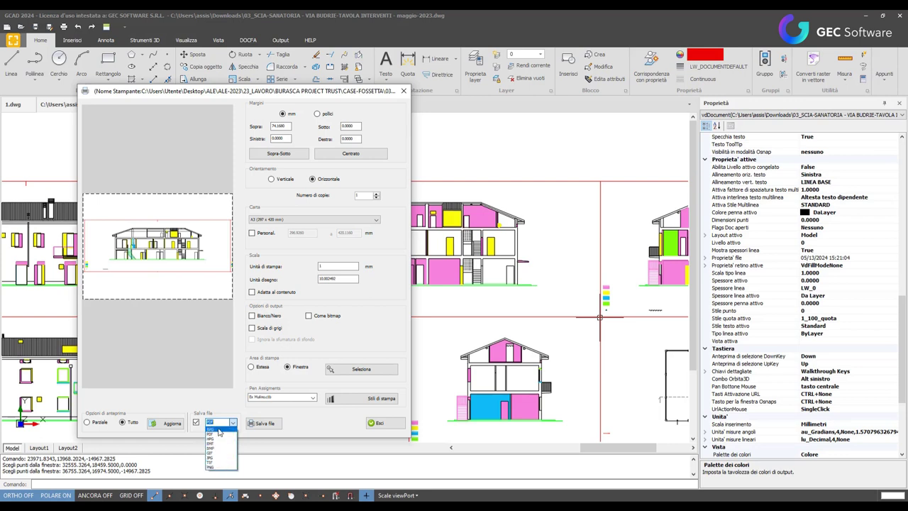
pyautogui.click(196, 423)
pyautogui.click(196, 423)
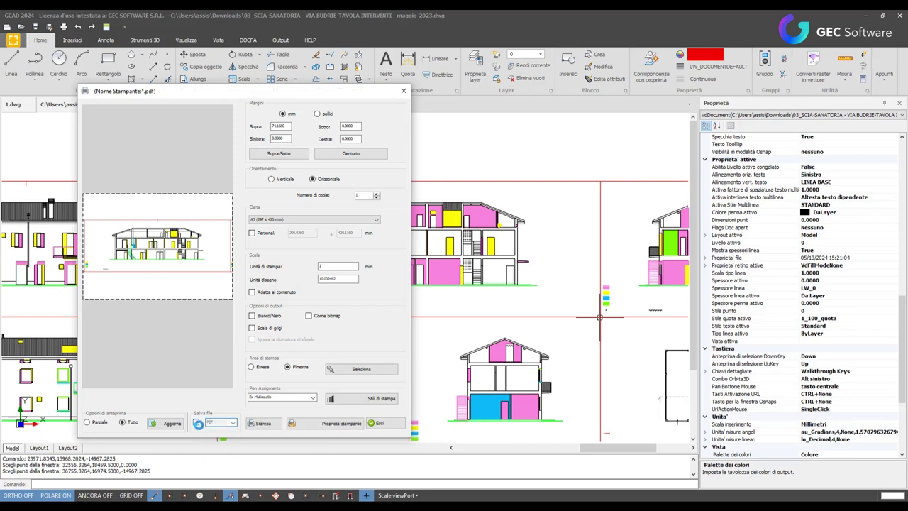
# Step: Choose Microsoft Print to PDF as the printer in Proprietà stampante
pyautogui.click(343, 424)
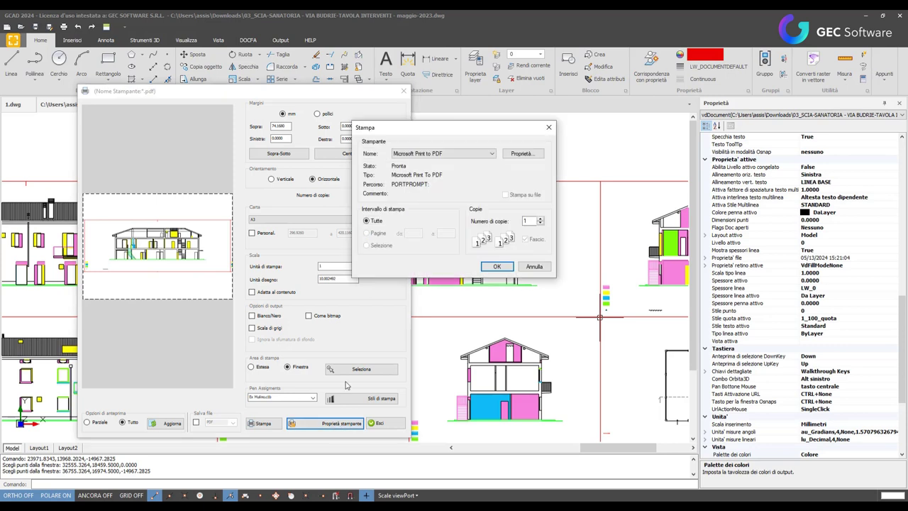
pyautogui.click(493, 154)
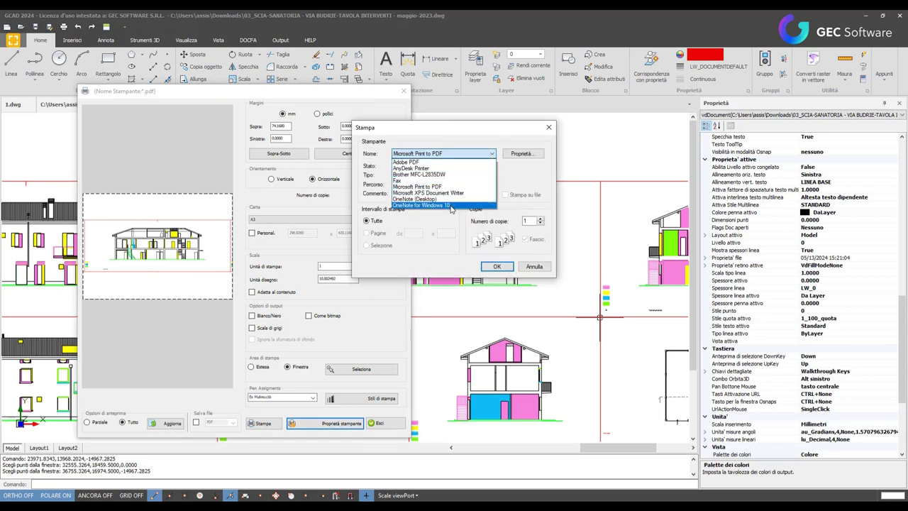
pyautogui.click(525, 265)
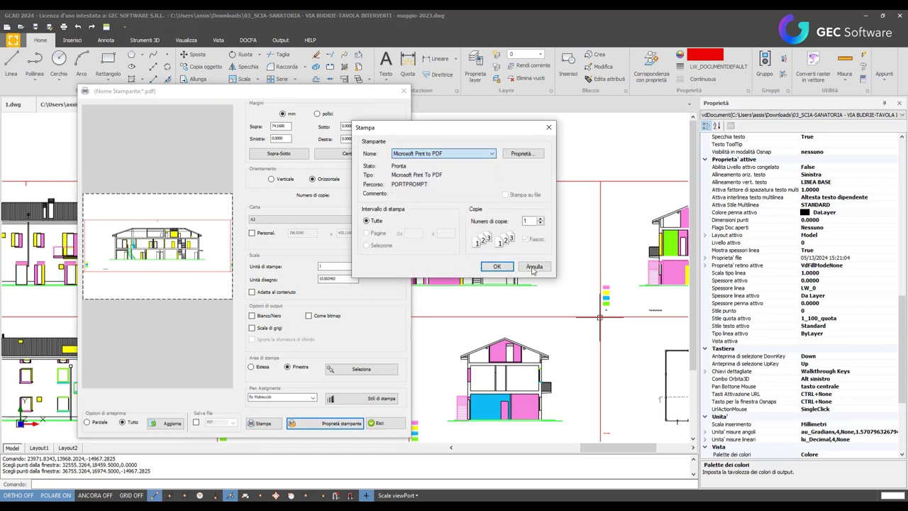
pyautogui.click(536, 268)
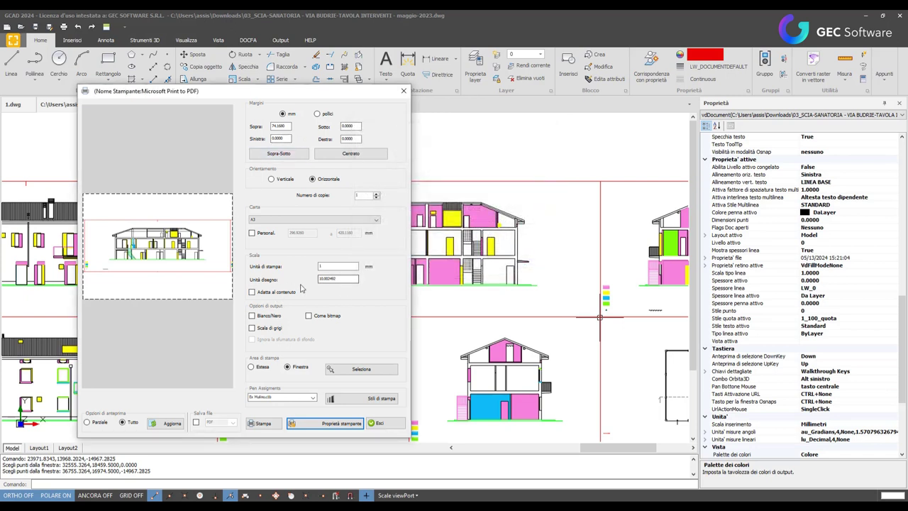
# Step: Set Unità disegno to 20 for a 1:20 print scale and refresh the preview
pyautogui.moveTo(339, 278); pyautogui.dragTo(274, 281)
pyautogui.write('5')
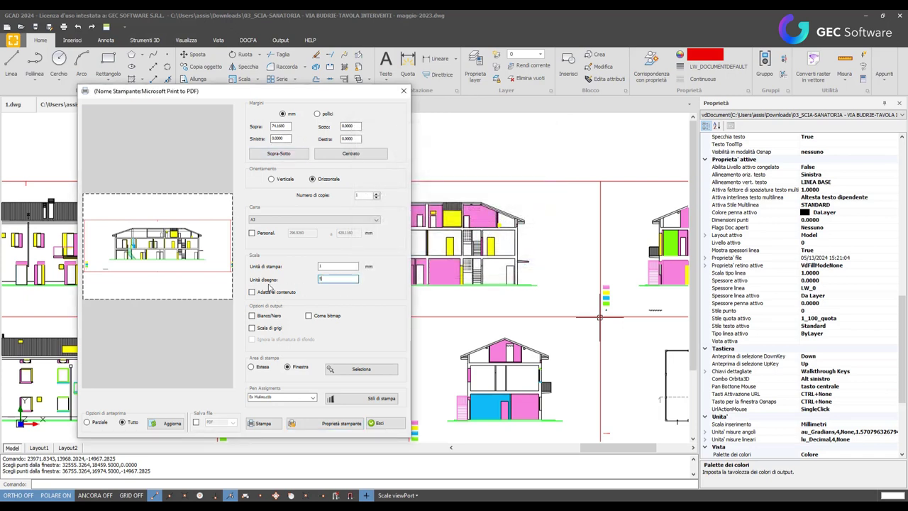
pyautogui.click(169, 424)
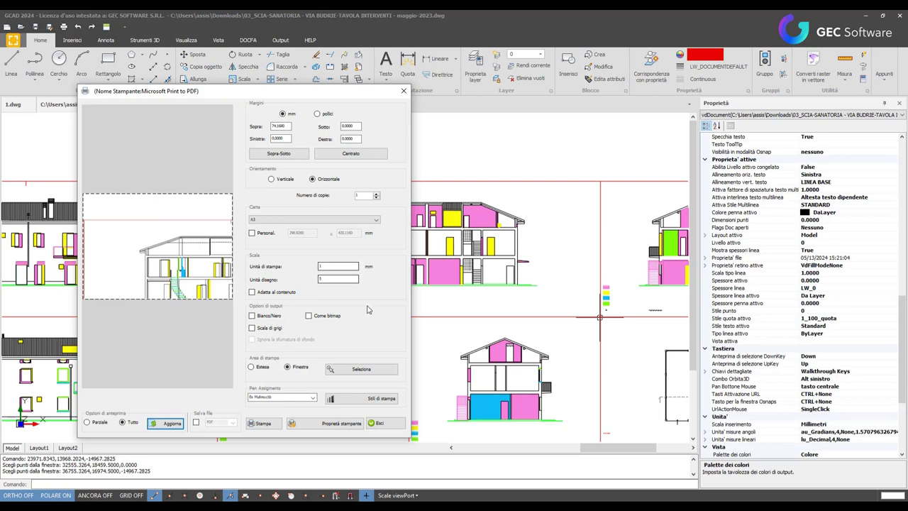
pyautogui.doubleClick(338, 279)
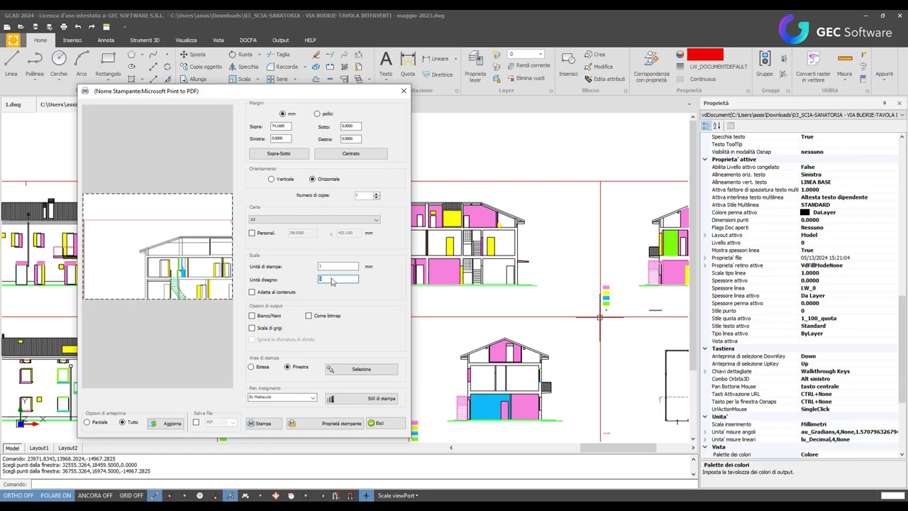
pyautogui.write('20')
pyautogui.click(169, 423)
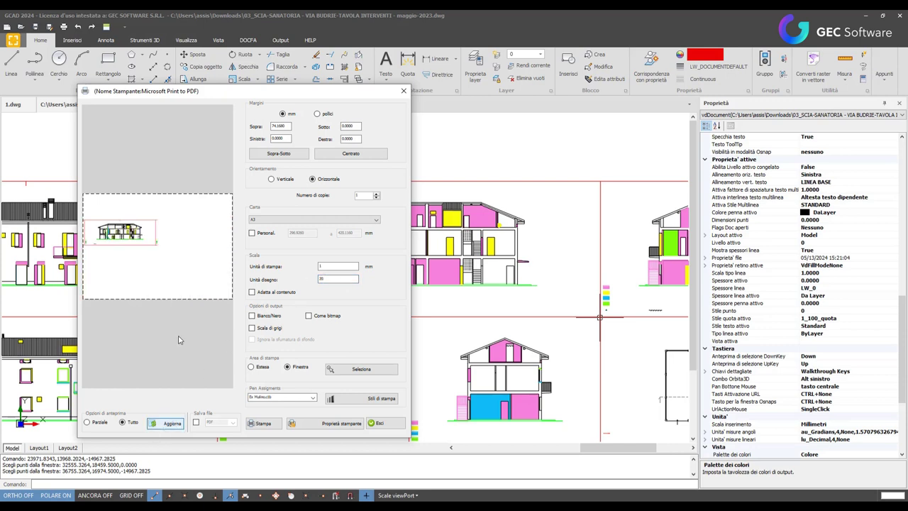
# Step: Centre the drawing top-to-bottom on the sheet and exit the print settings
pyautogui.click(342, 159)
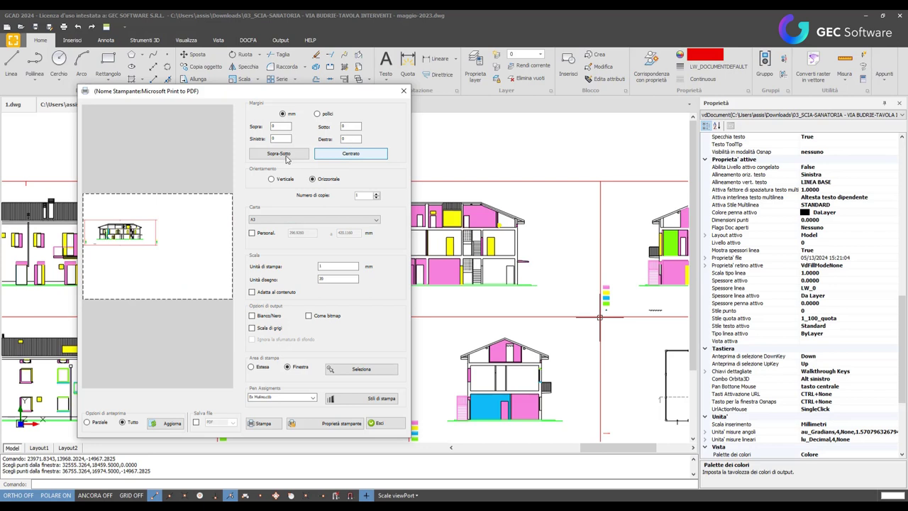
pyautogui.click(297, 155)
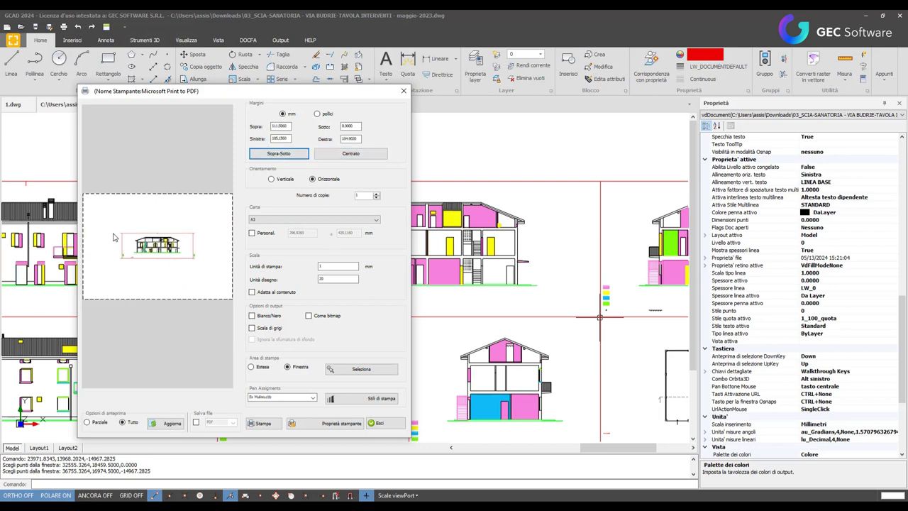
pyautogui.click(377, 424)
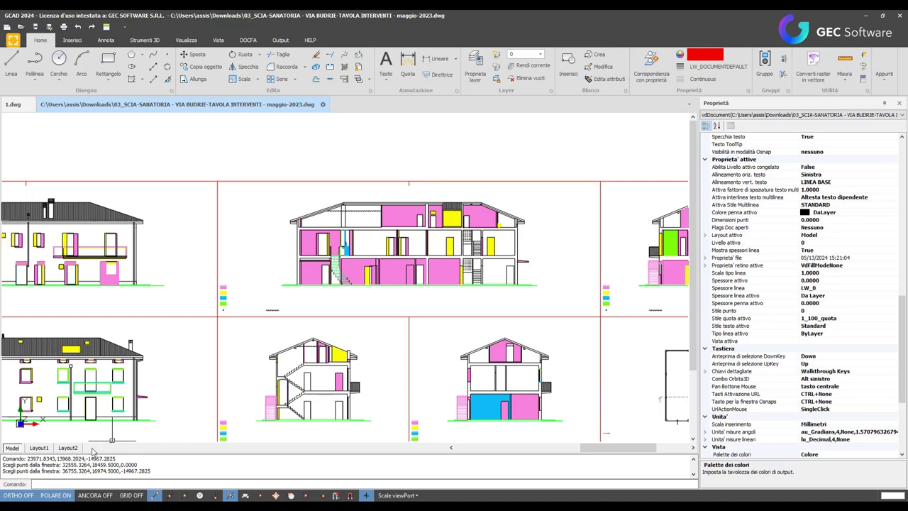
# Step: Add a new layout named A from the Model tab's menu
pyautogui.rightClick(19, 450)
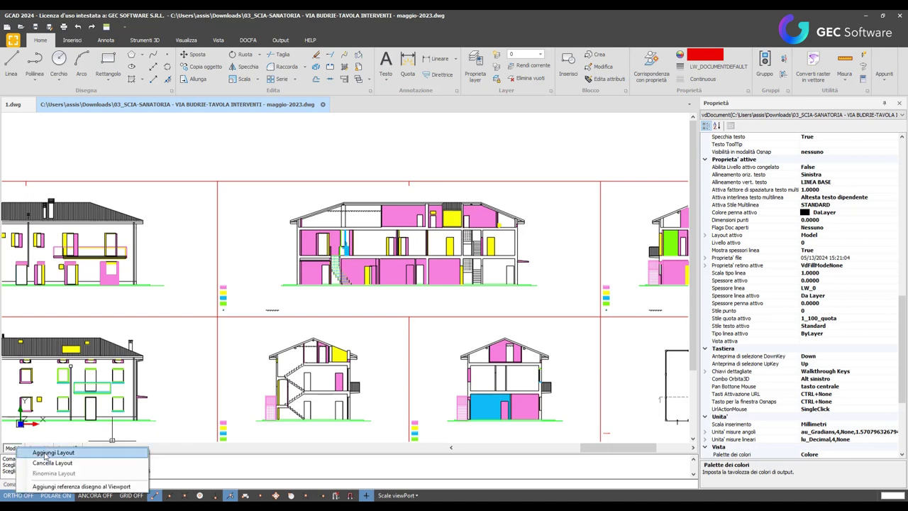
pyautogui.click(50, 452)
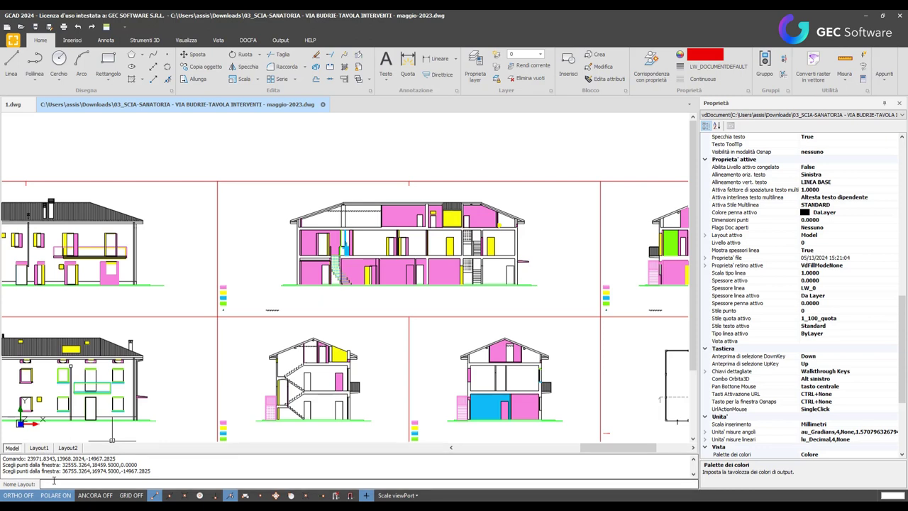
pyautogui.write('A')
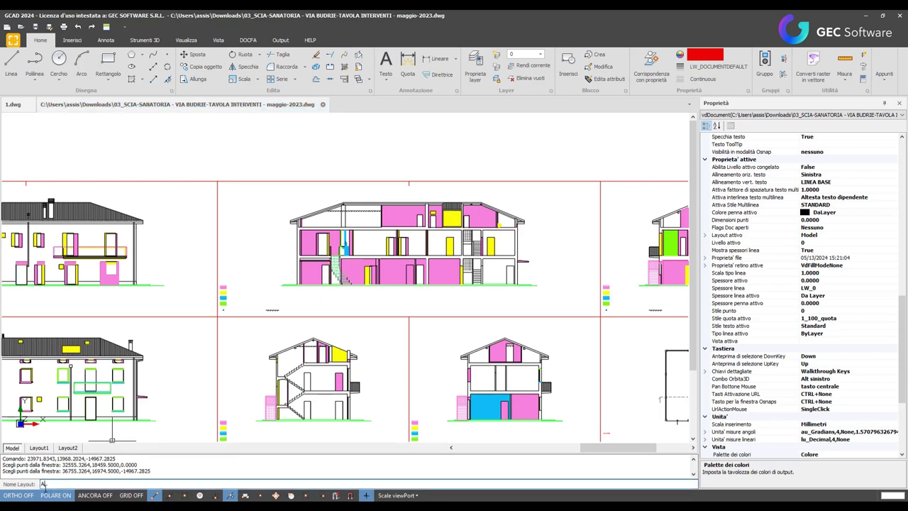
pyautogui.press('Return')
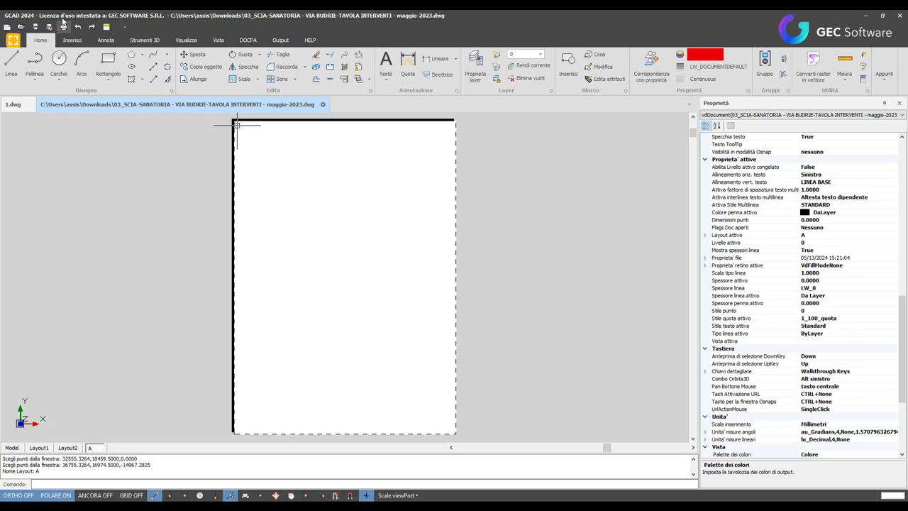
pyautogui.click(63, 26)
# Step: Give layout A an A3 landscape page, then frame the whole blank sheet in view
pyautogui.click(307, 233)
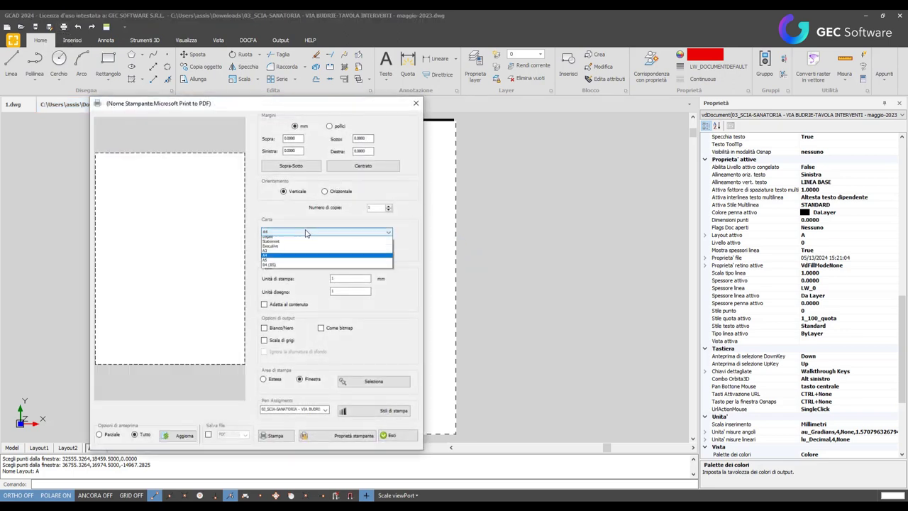
pyautogui.click(291, 250)
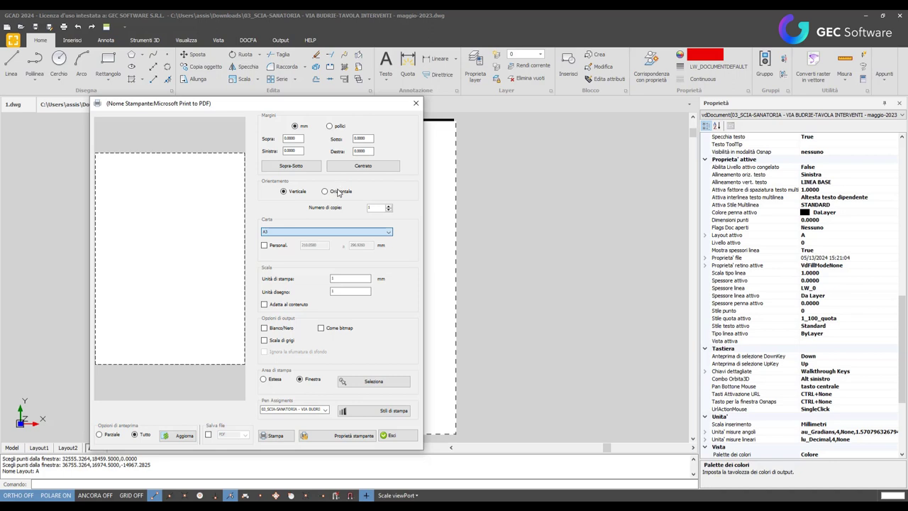
pyautogui.click(326, 191)
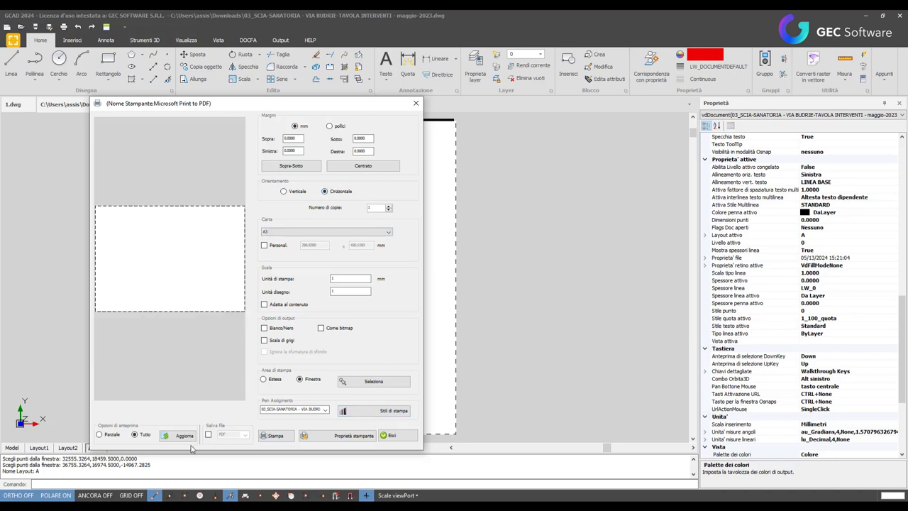
pyautogui.click(177, 435)
pyautogui.click(400, 434)
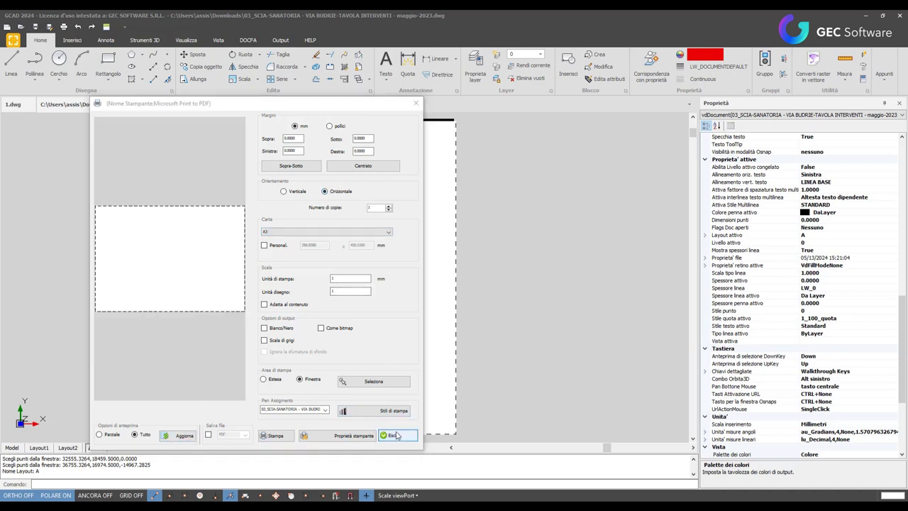
pyautogui.scroll(-2, 364, 219)
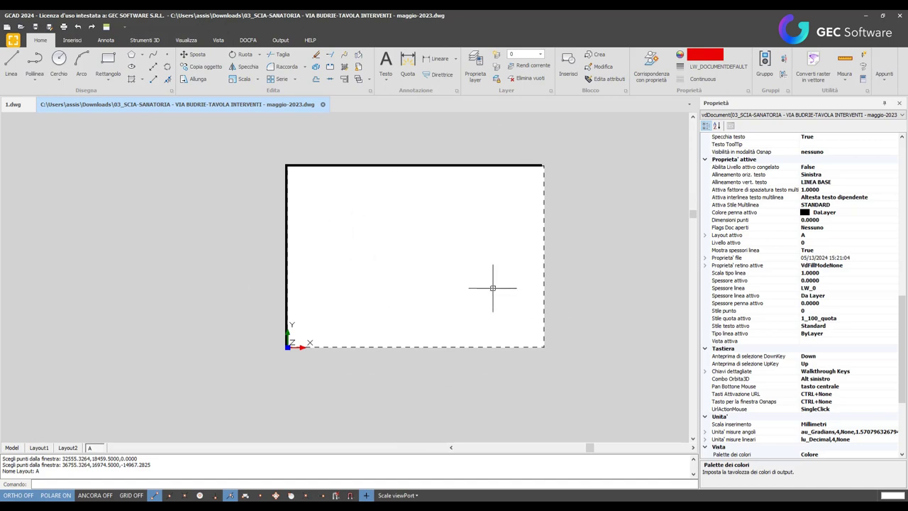
pyautogui.moveTo(543, 339); pyautogui.dragTo(523, 331, button='middle')
pyautogui.scroll(3, 416, 305)
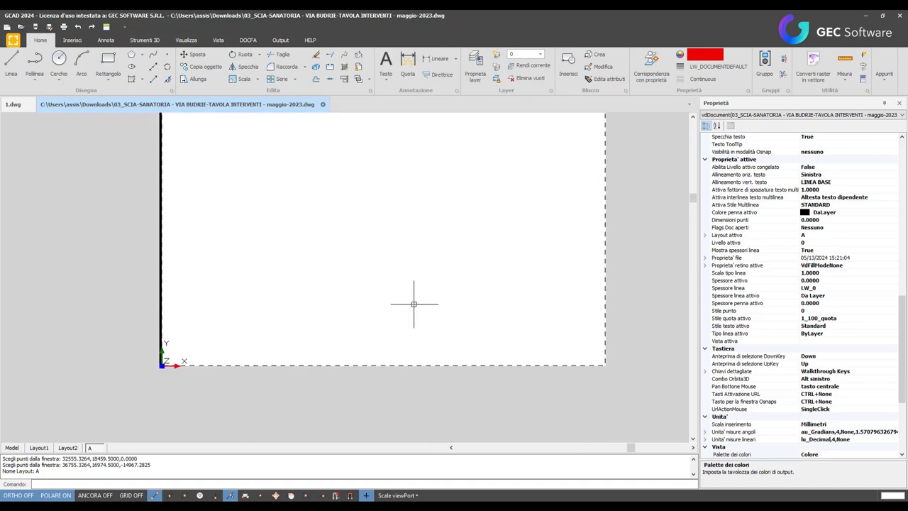
pyautogui.scroll(-1, 390, 283)
pyautogui.moveTo(435, 294)
pyautogui.mouseDown(button='middle')
pyautogui.moveTo(439, 283)
pyautogui.moveTo(438, 294)
pyautogui.mouseUp(button='middle')
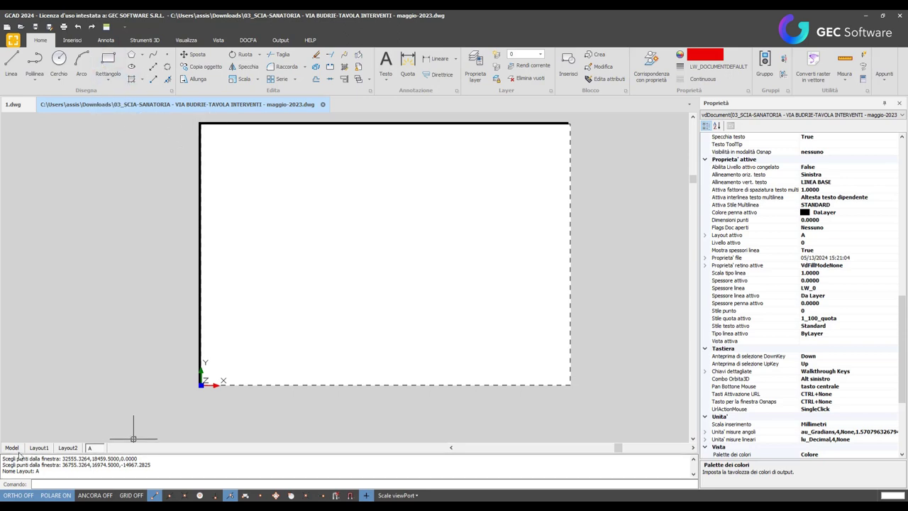
# Step: Draw a rectangle from the sheet's top-left to bottom-right corner on layout A
pyautogui.click(107, 59)
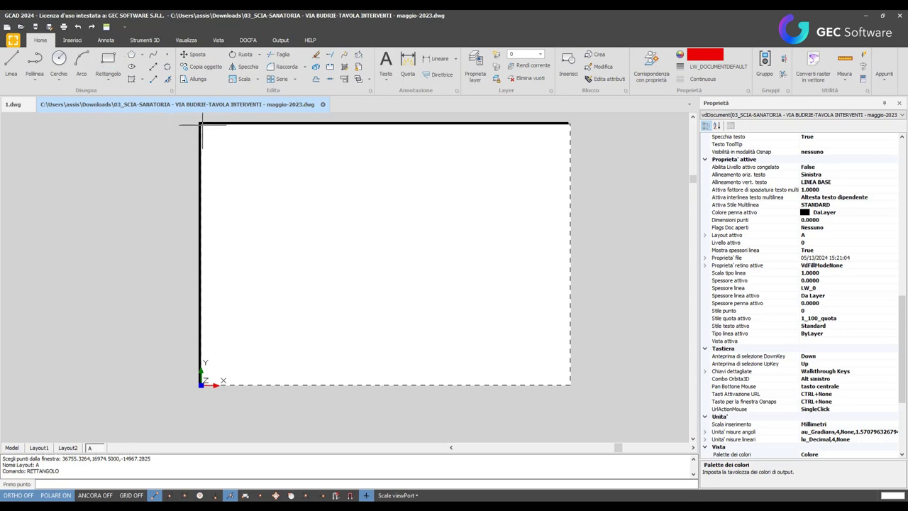
pyautogui.click(201, 124)
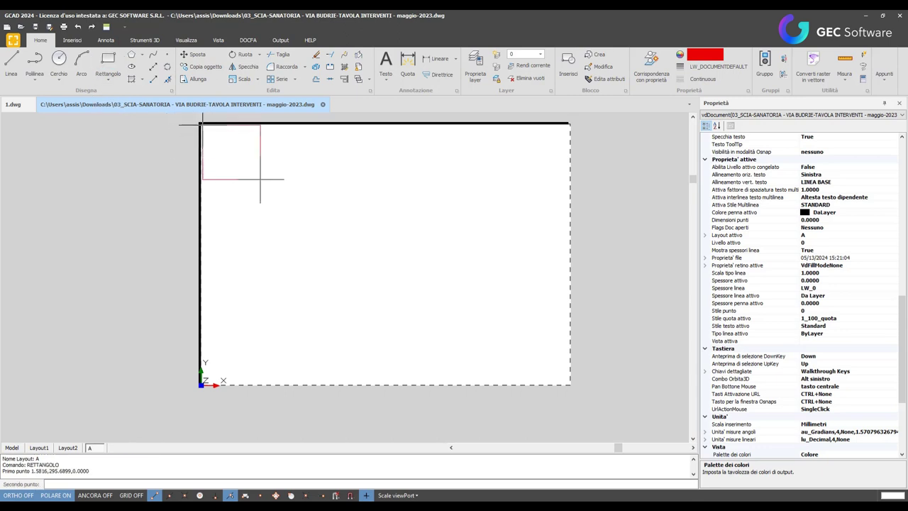
pyautogui.click(569, 385)
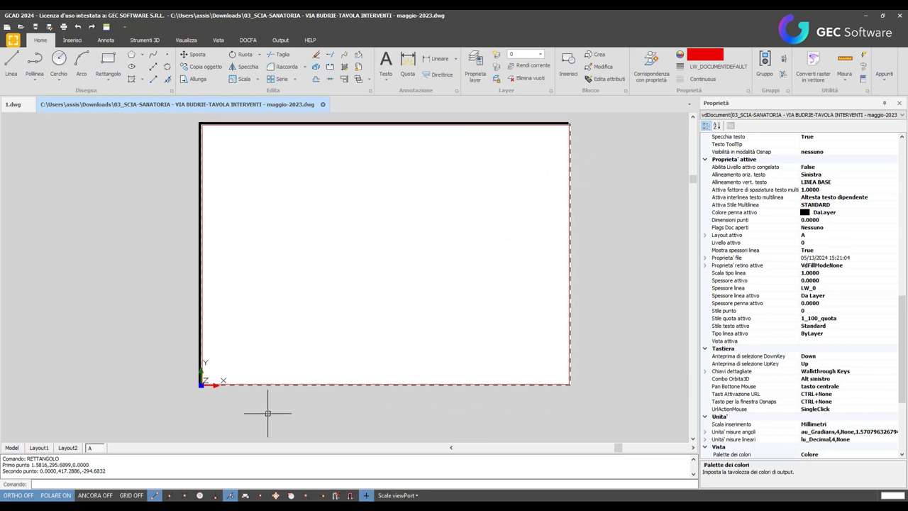
# Step: Turn the rectangle into a viewport showing the model drawing via Aggiungi riferenza disegno al Viewport
pyautogui.rightClick(101, 451)
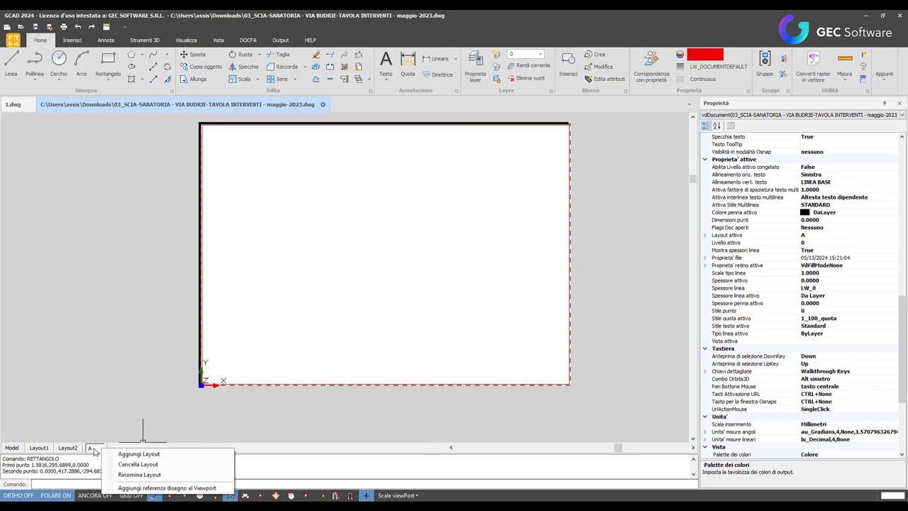
pyautogui.click(144, 488)
pyautogui.click(288, 382)
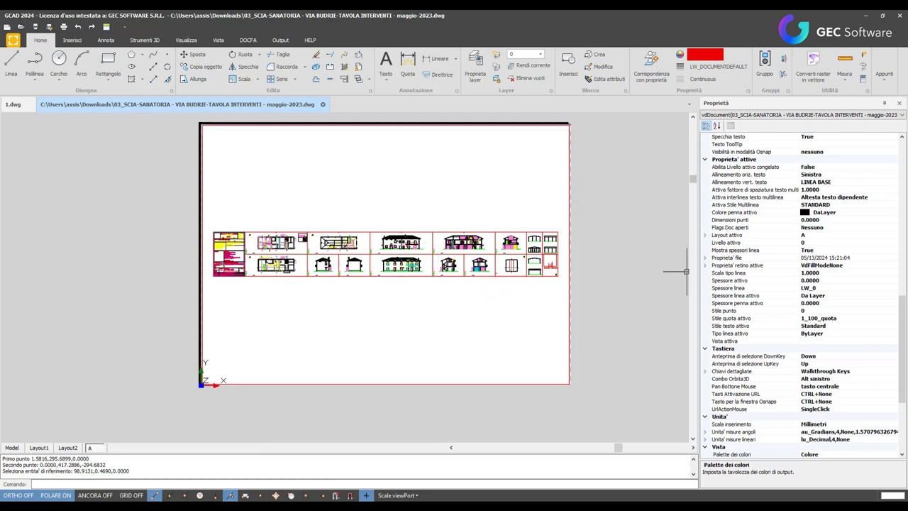
# Step: Zoom and pan inside the viewport to frame the long section above and two cross-sections below
pyautogui.click(441, 246)
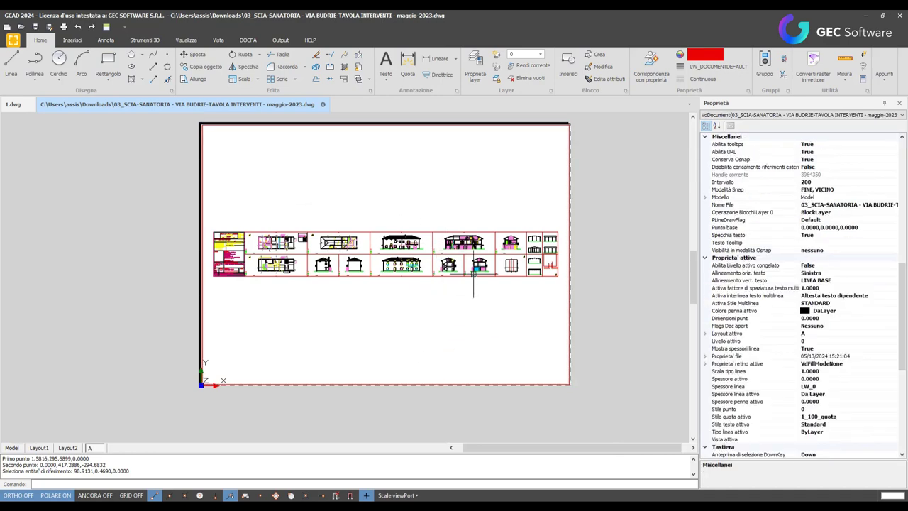
pyautogui.scroll(3, 474, 277)
pyautogui.scroll(2, 475, 277)
pyautogui.scroll(2, 479, 278)
pyautogui.scroll(1, 483, 278)
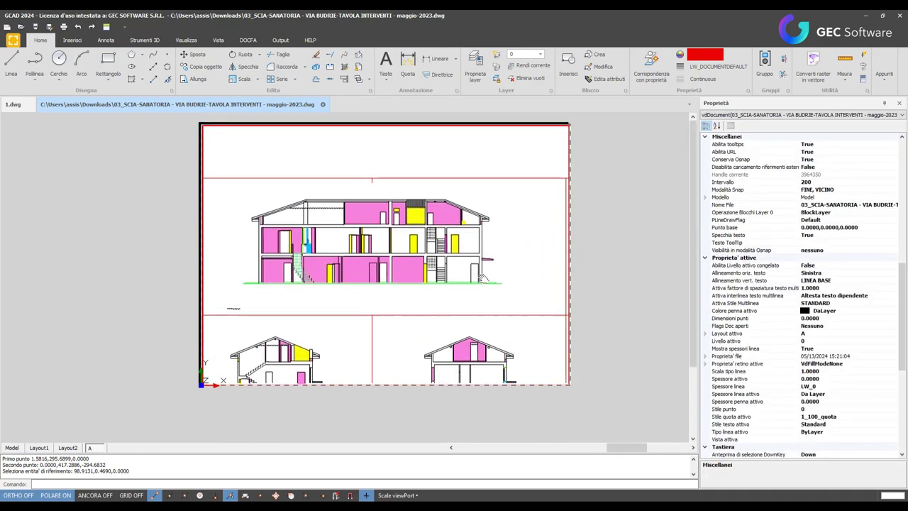
pyautogui.scroll(3, 489, 266)
pyautogui.scroll(-3, 512, 224)
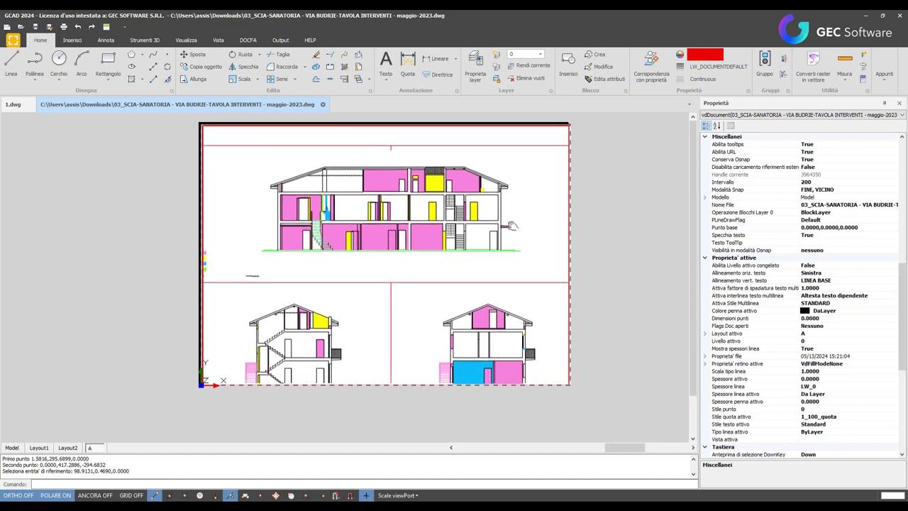
pyautogui.moveTo(510, 225); pyautogui.dragTo(516, 205, button='middle')
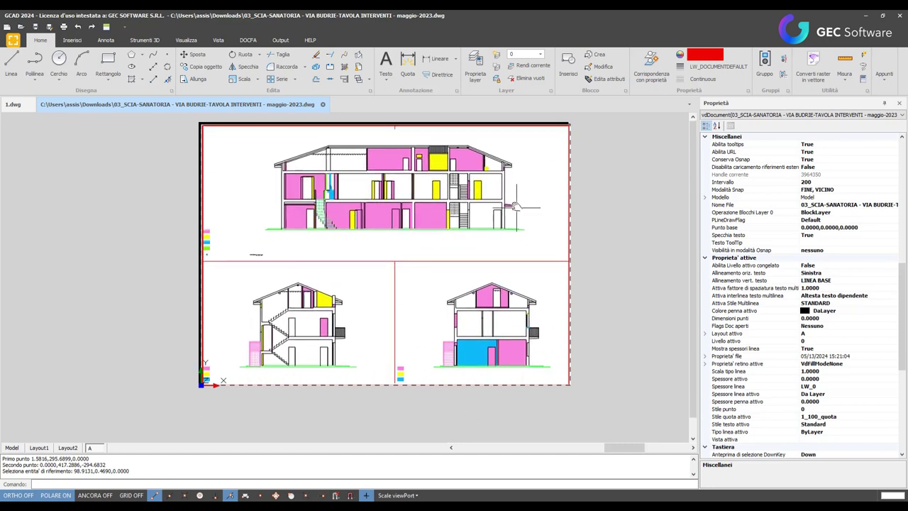
pyautogui.moveTo(310, 213); pyautogui.dragTo(310, 210, button='middle')
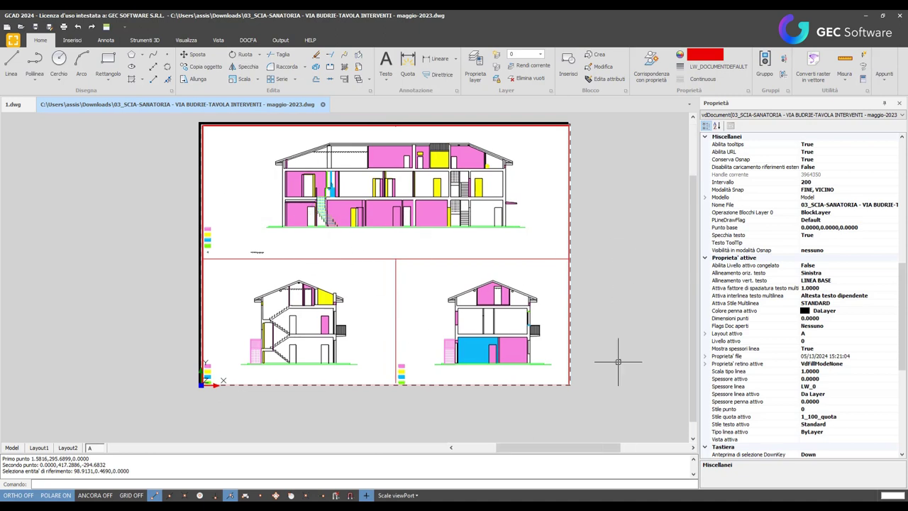
pyautogui.scroll(-2, 351, 320)
pyautogui.scroll(2, 351, 320)
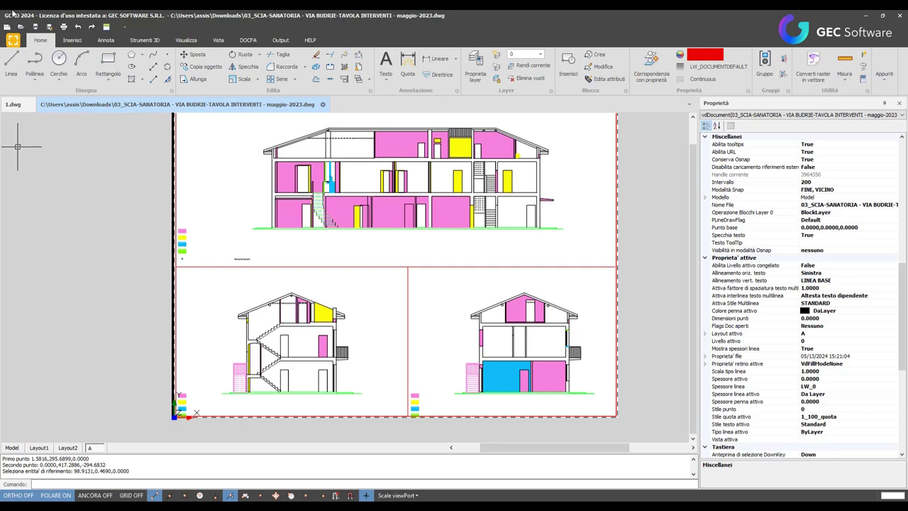
# Step: Open Stampa layout, check the partial and full sheet previews, and keep the current pen table
pyautogui.click(13, 40)
pyautogui.moveTo(33, 207)
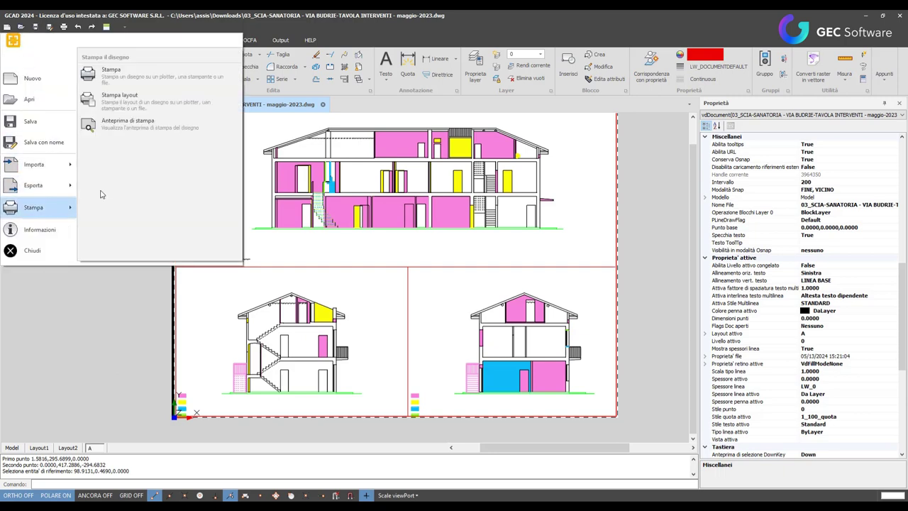
pyautogui.click(141, 100)
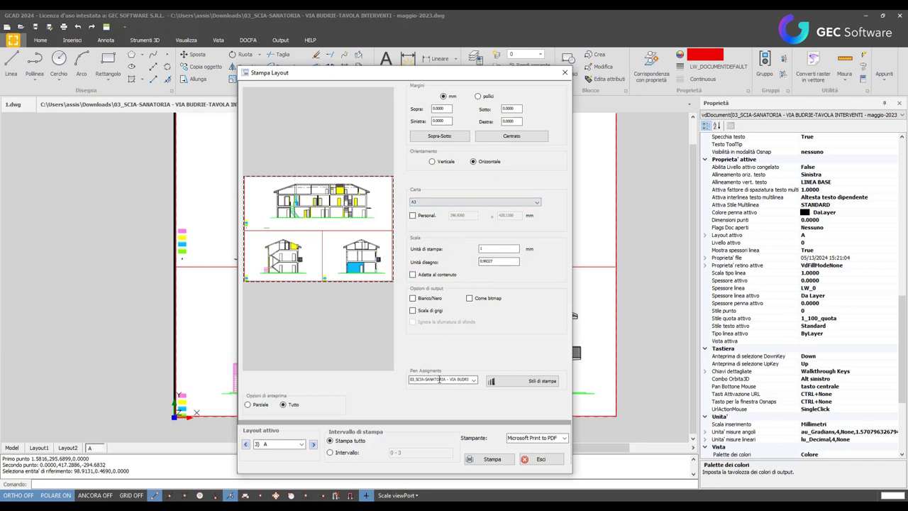
pyautogui.click(248, 405)
pyautogui.click(283, 404)
pyautogui.click(475, 381)
pyautogui.click(477, 380)
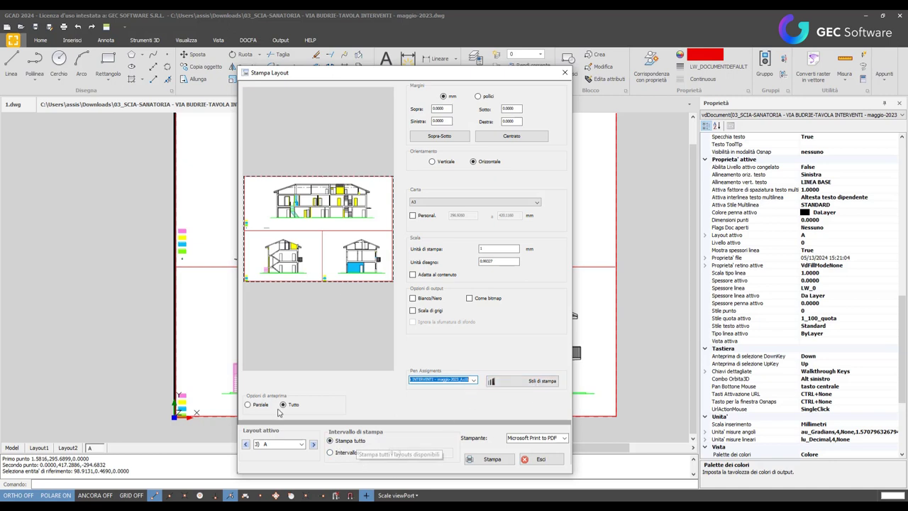
# Step: Print layout A as an Intervallo range to the Brother MFC-L2835DW printer, then close the dialog
pyautogui.click(296, 444)
pyautogui.click(301, 444)
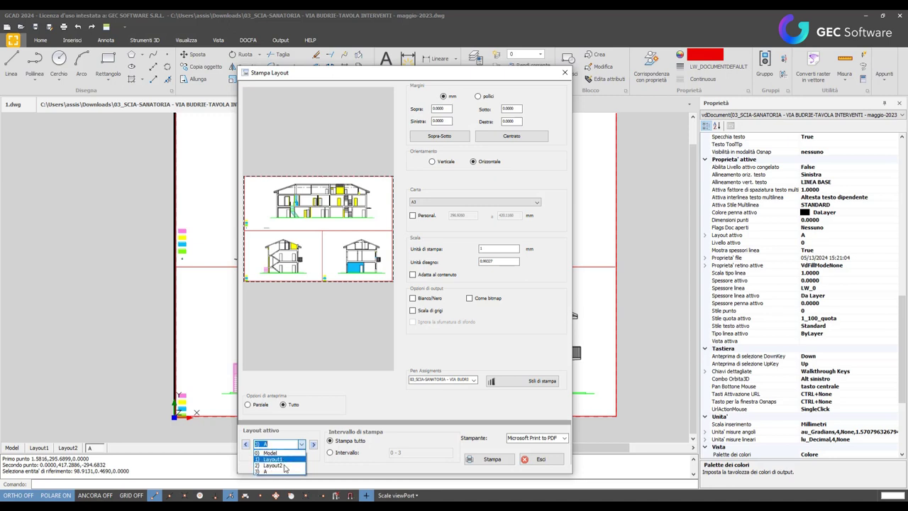
pyautogui.click(406, 444)
pyautogui.click(348, 452)
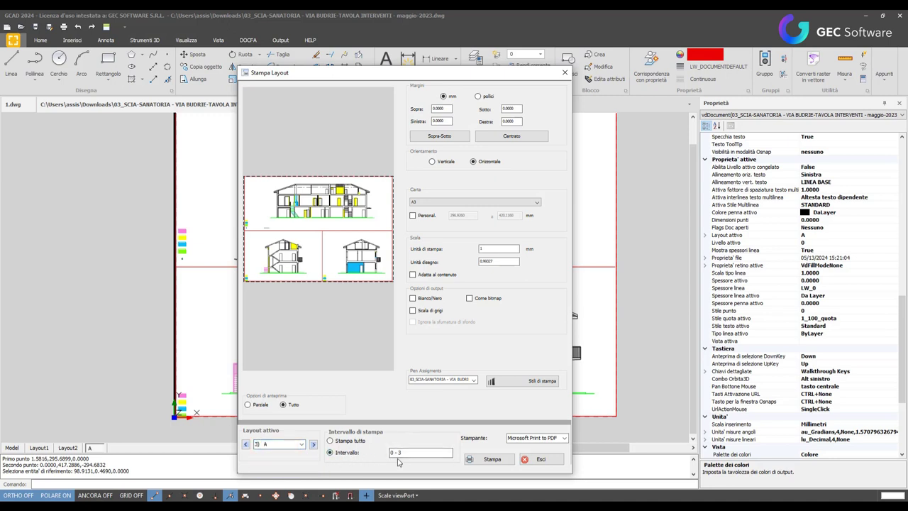
pyautogui.click(564, 437)
pyautogui.click(532, 477)
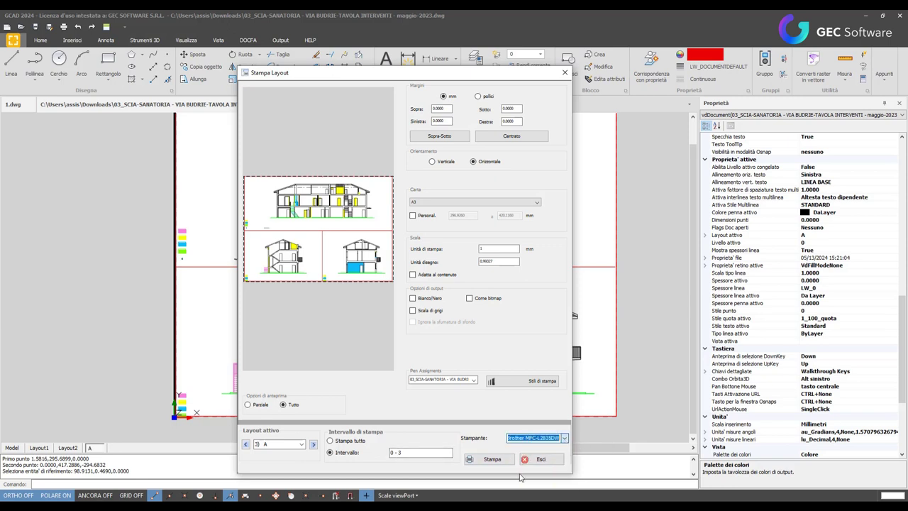
pyautogui.click(487, 458)
pyautogui.click(565, 74)
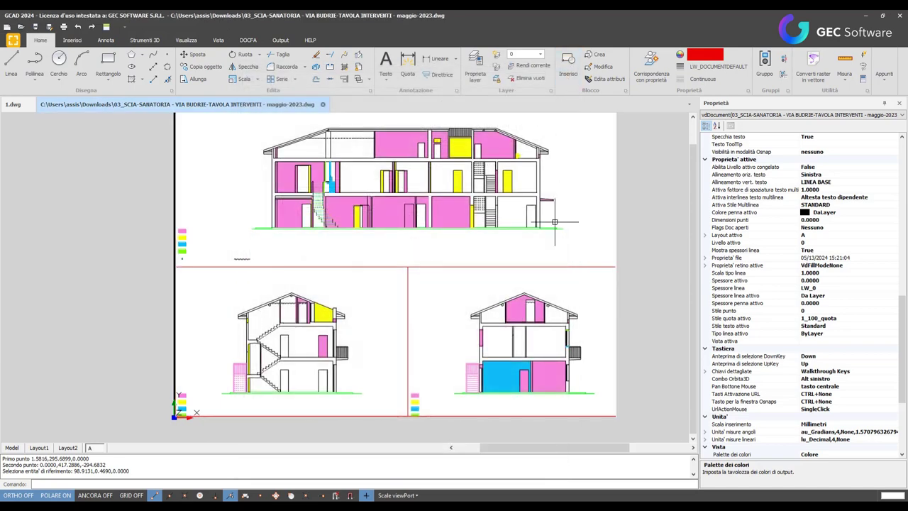
# Step: Show the vdViewport's ViewportScale (9.5261381192601764) and open the standard scales list, 1:1 to 10:1
pyautogui.click(605, 416)
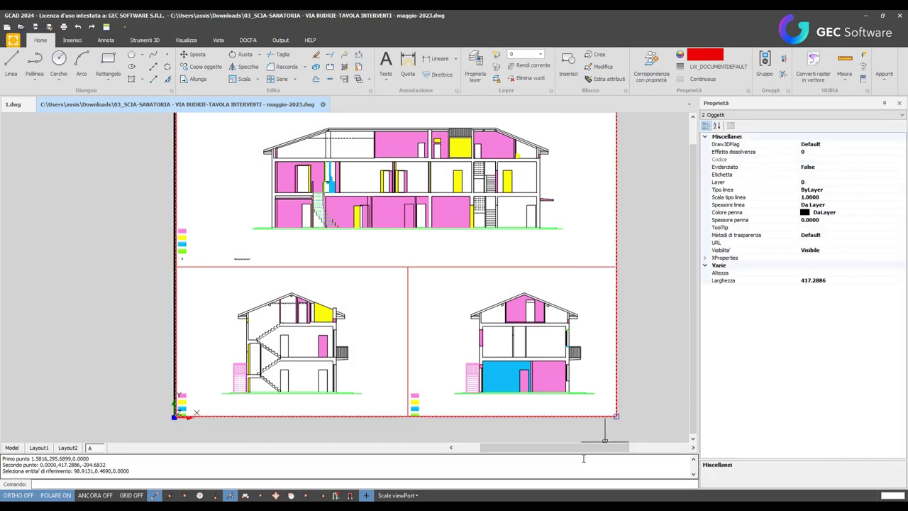
pyautogui.click(896, 116)
pyautogui.click(738, 132)
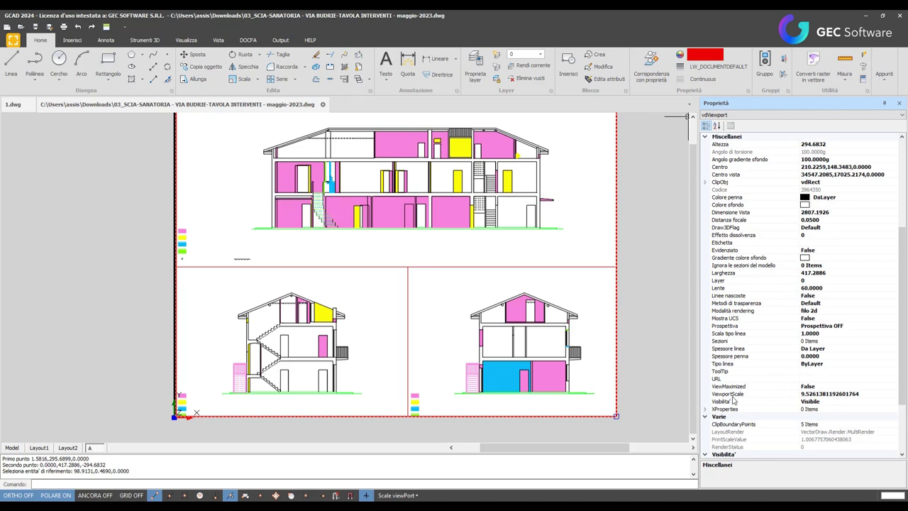
pyautogui.click(823, 394)
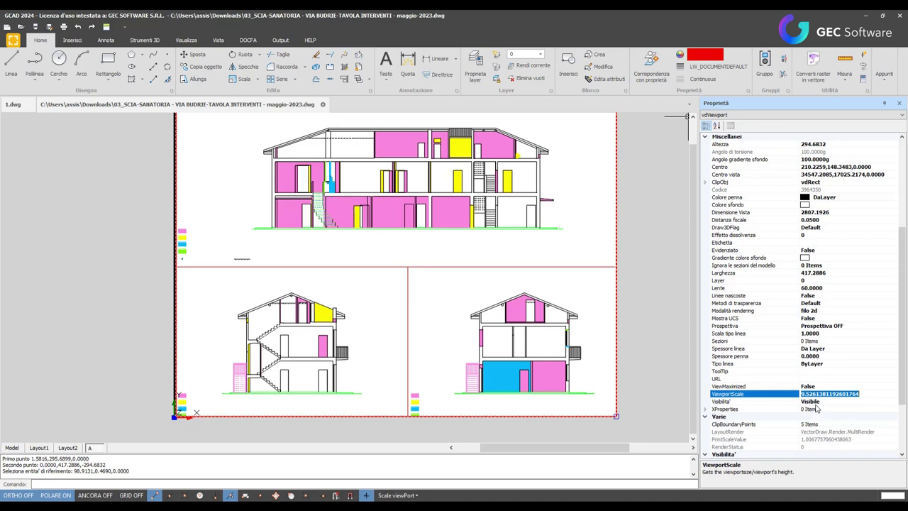
pyautogui.click(411, 495)
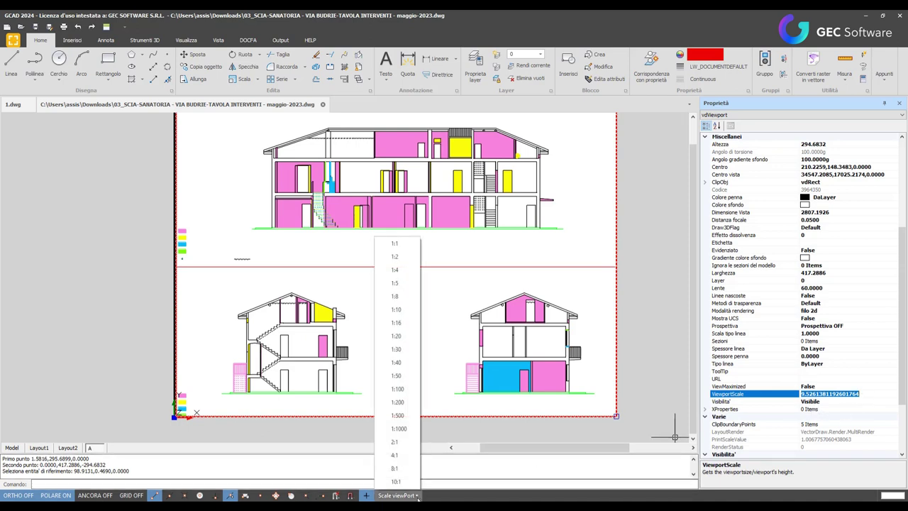